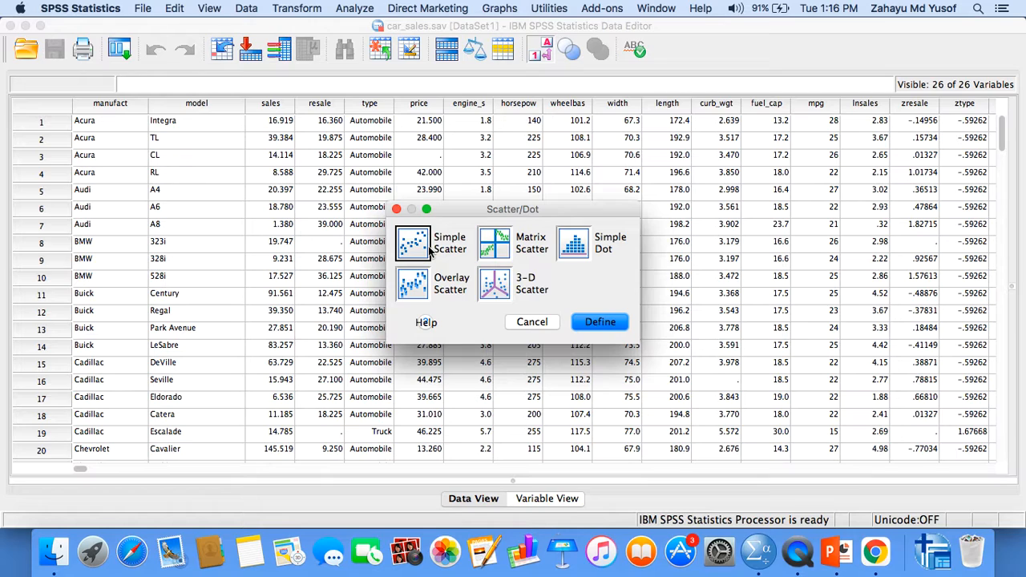
Create a simple scatterplot with Sales in thousands on the Y axis and Price in thousands on the X axis.
click(428, 251)
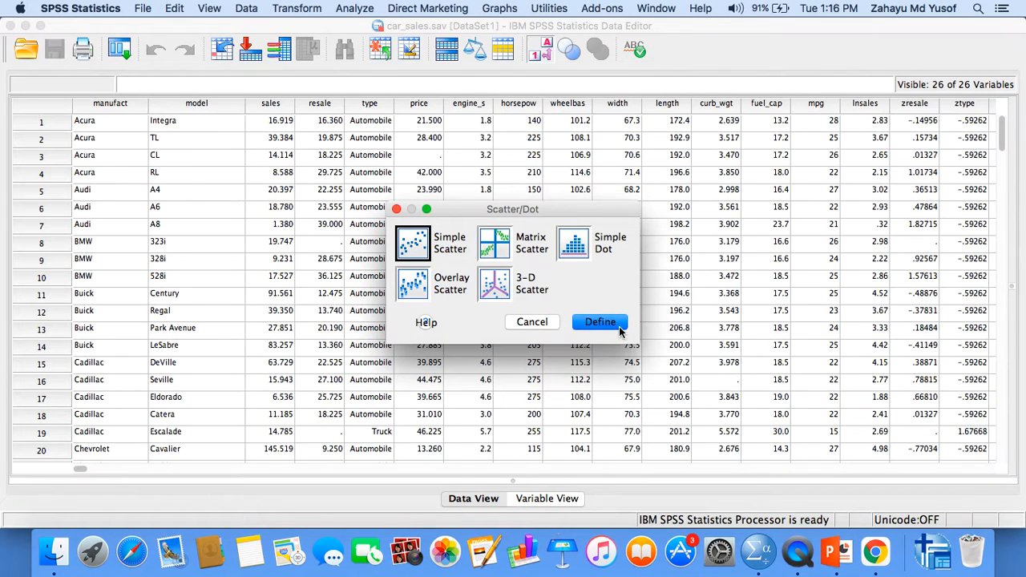
click(599, 321)
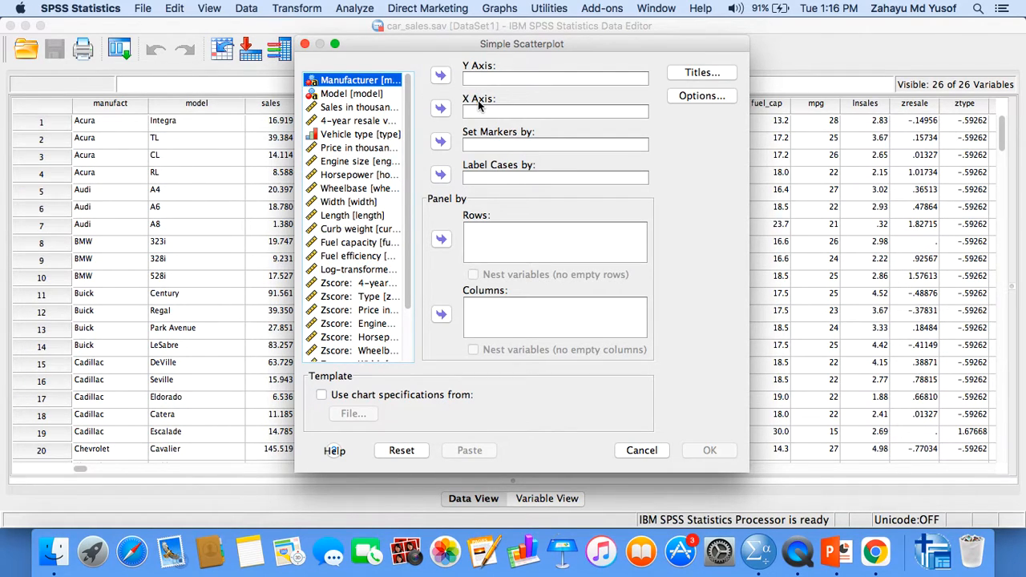
click(357, 110)
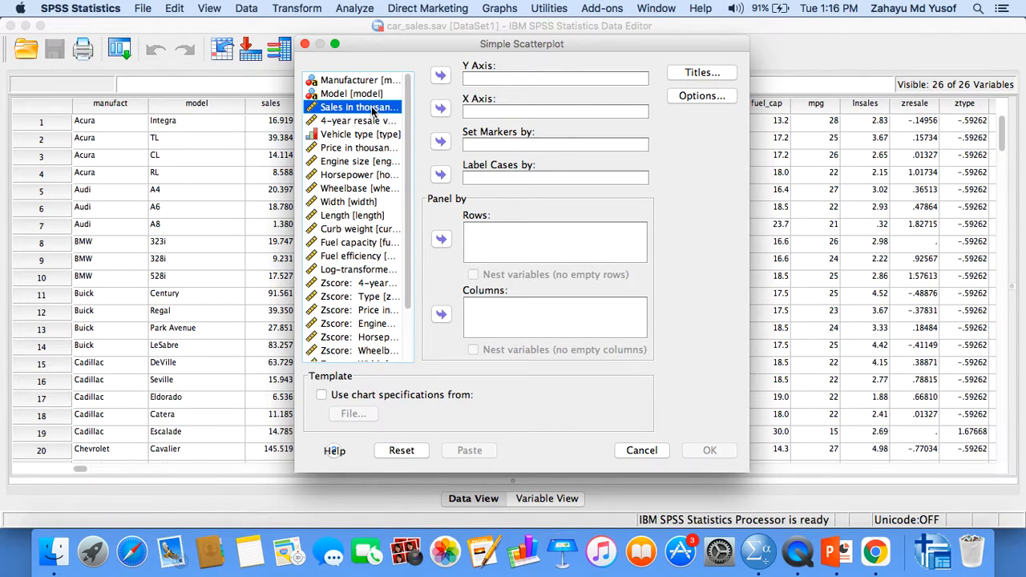
click(440, 76)
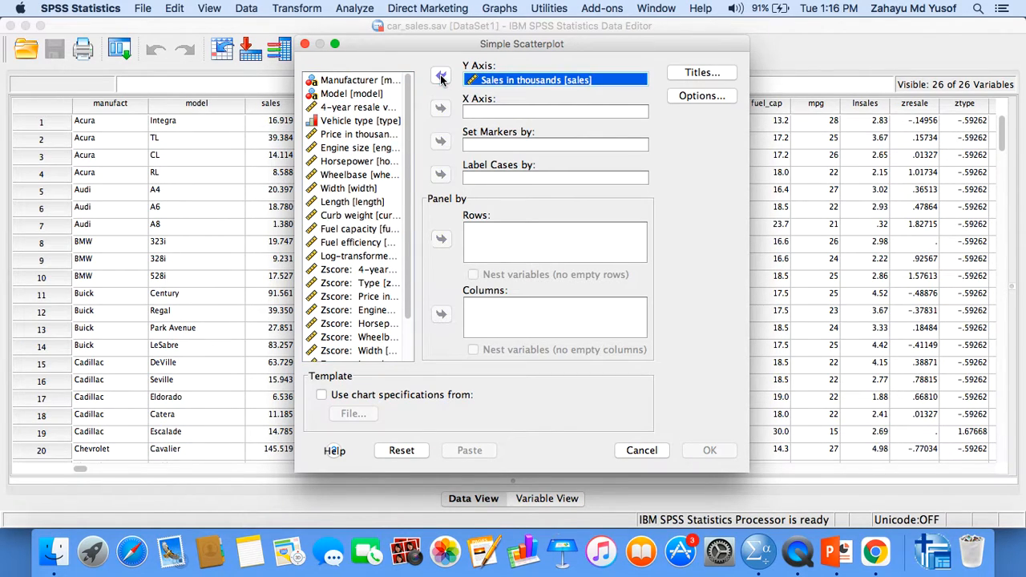
click(353, 135)
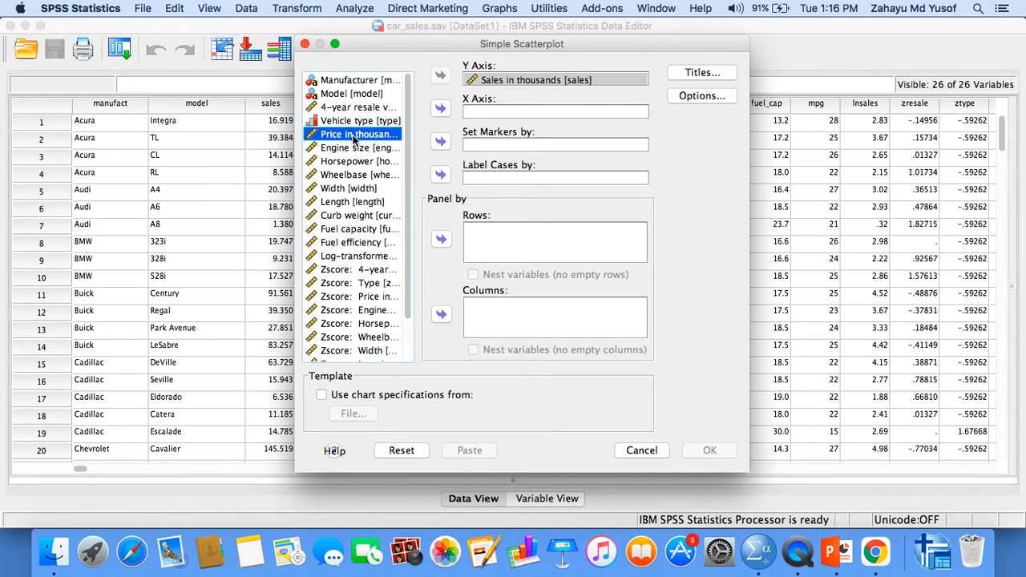
click(439, 110)
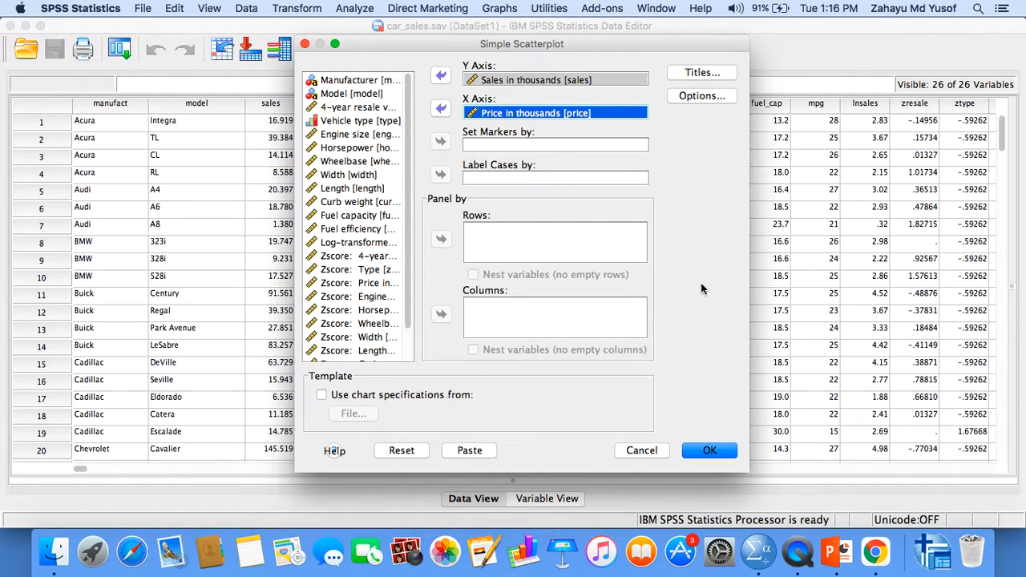
click(703, 450)
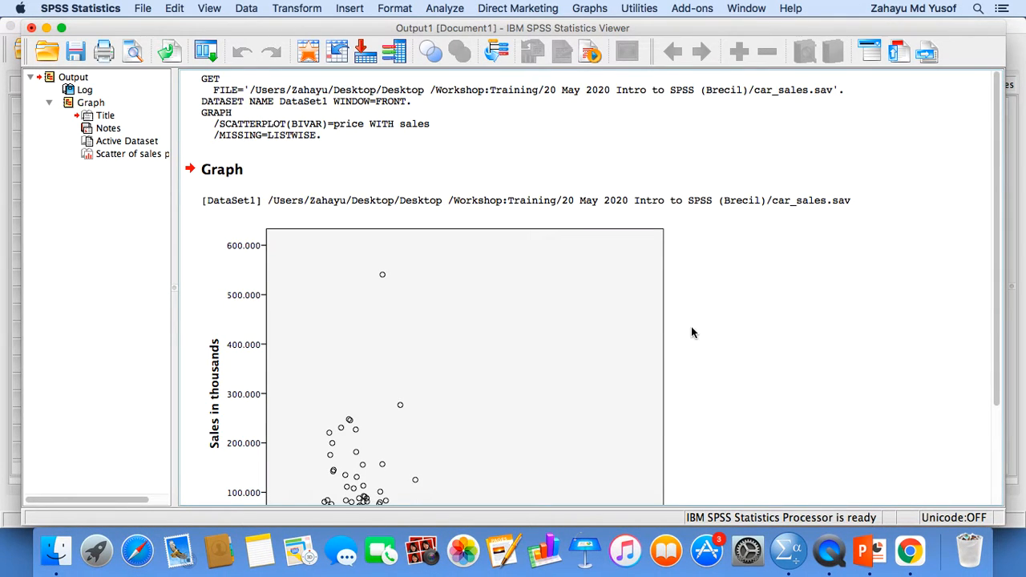
Examine the whole scatterplot of sales against price in the output for the pattern of association.
scroll(694, 336, down, 3)
scroll(697, 343, down, 2)
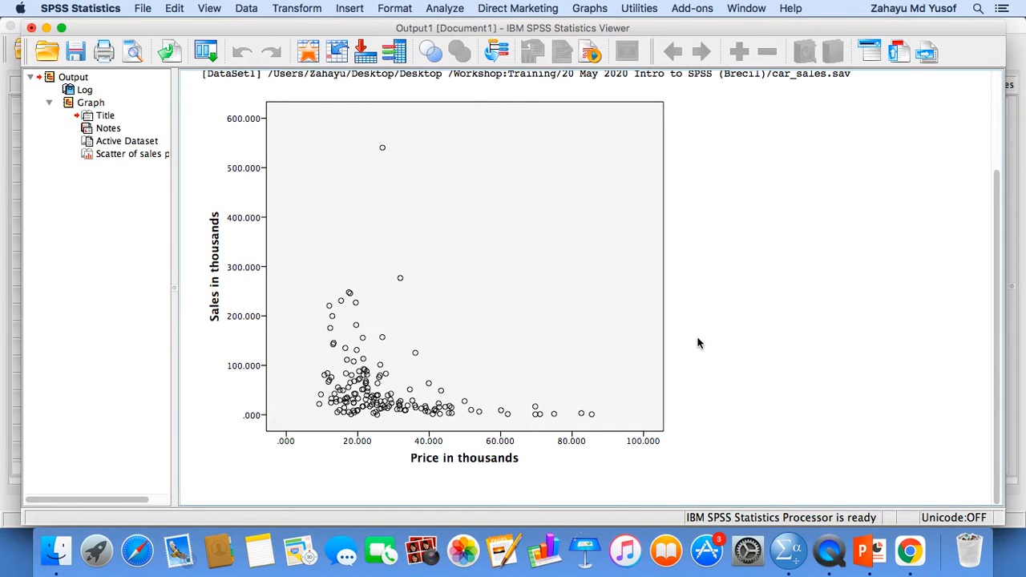
click(529, 195)
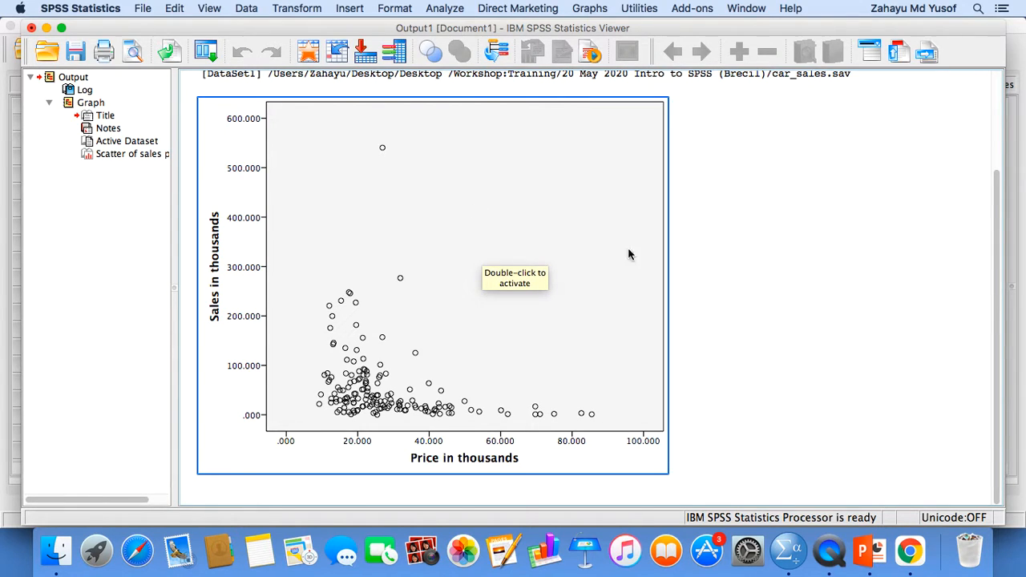
click(747, 268)
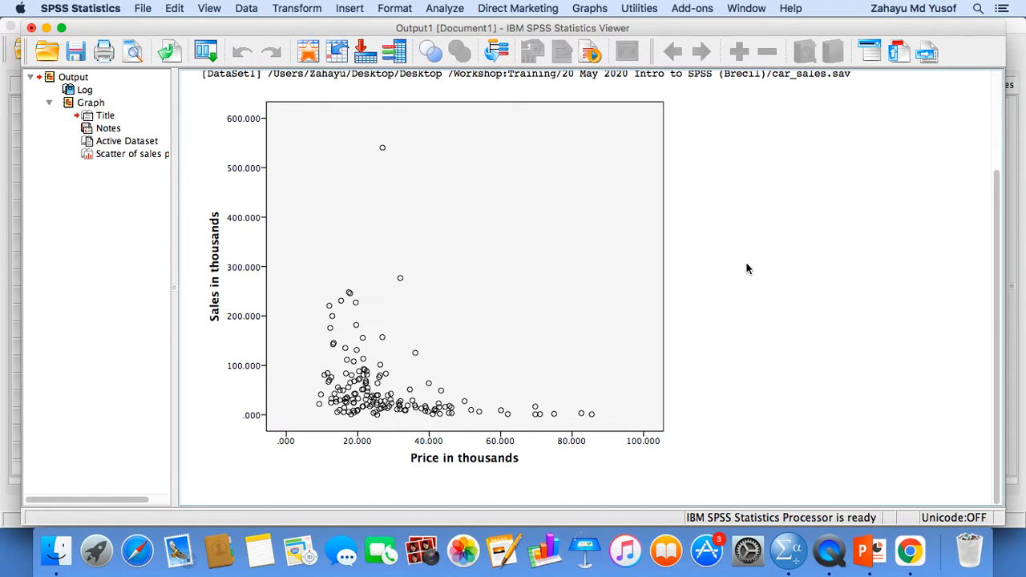
Return to the car_sales data and run a two-tailed bivariate Pearson correlation between Sales in thousands and Price in thousands.
click(47, 28)
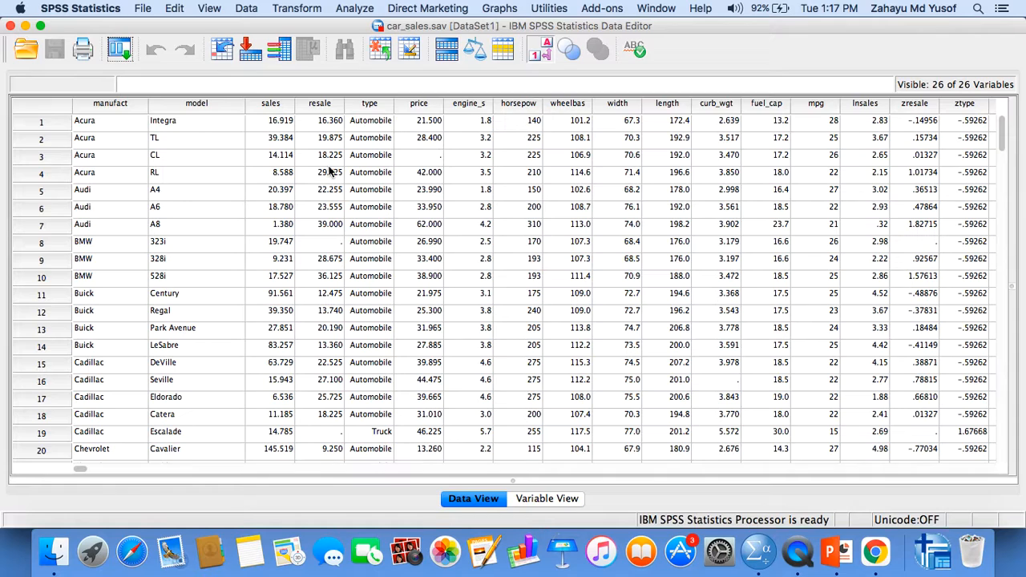
click(371, 11)
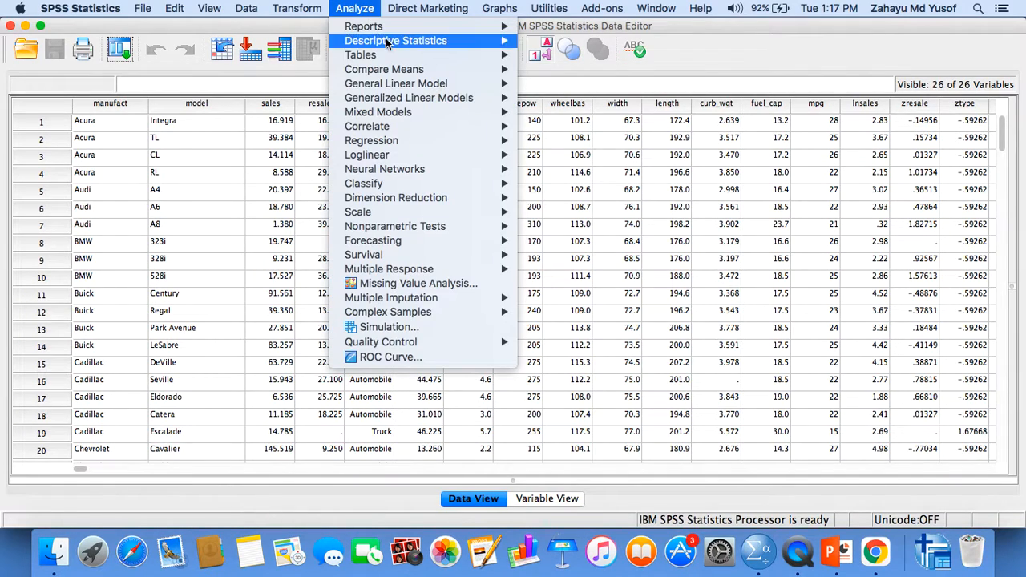
mouse_move(406, 126)
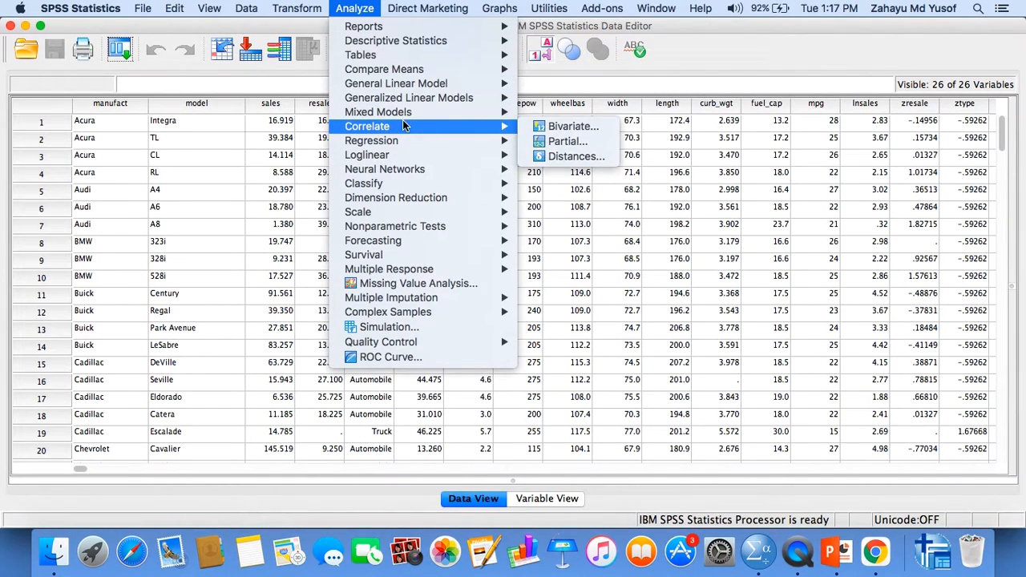
click(546, 133)
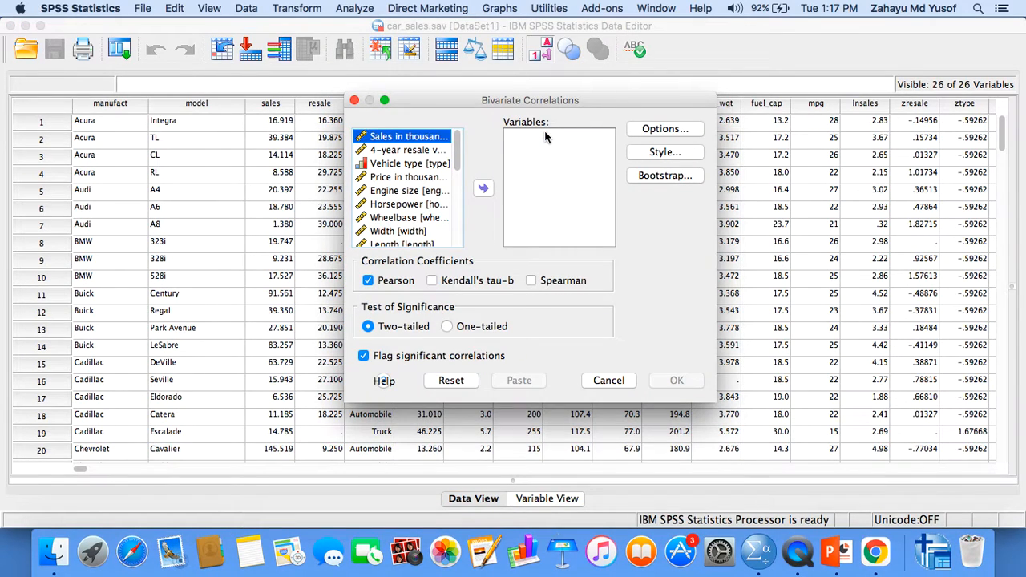
click(482, 189)
click(423, 163)
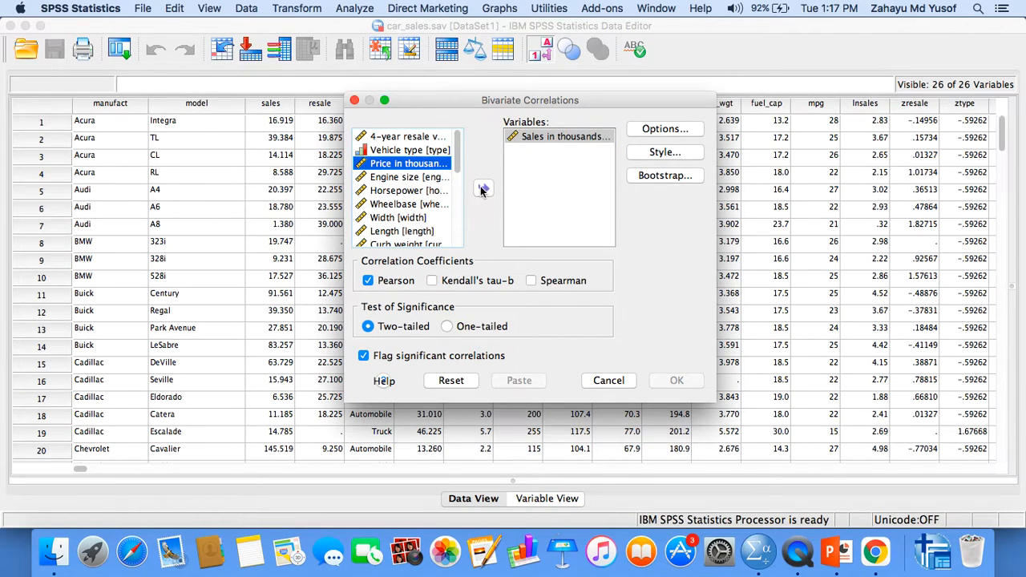
click(482, 189)
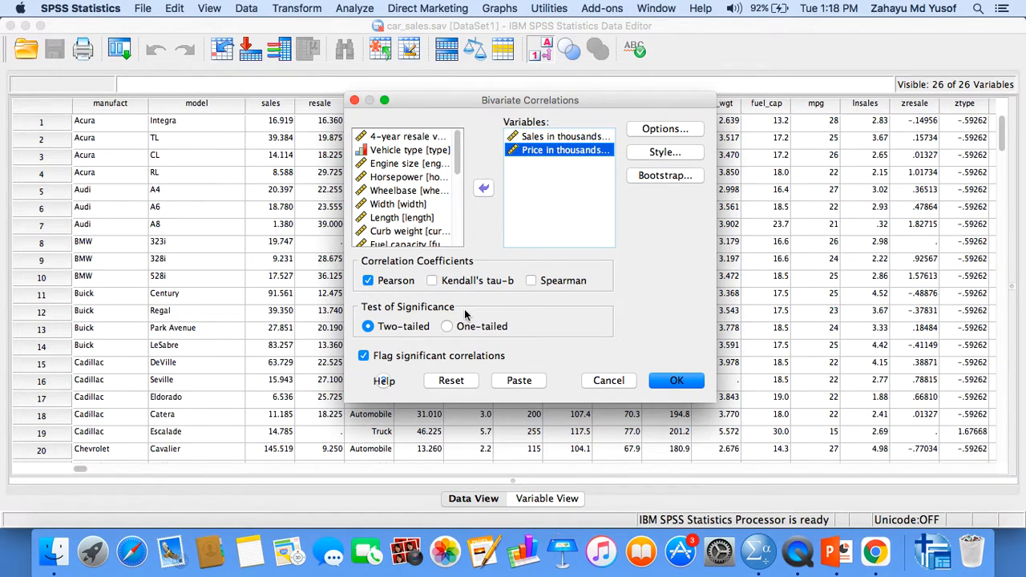
click(672, 383)
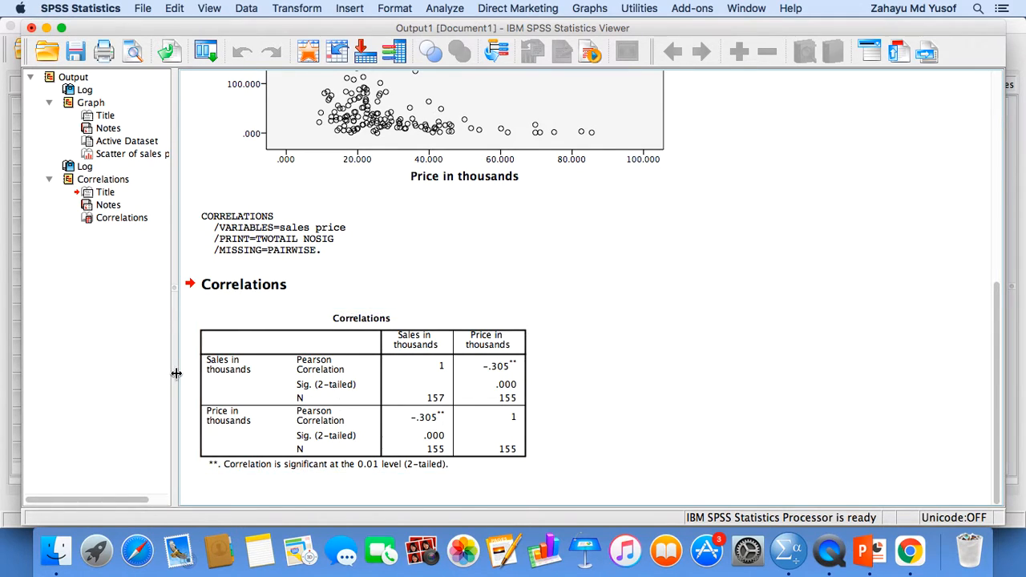
Check the Pearson correlation table, then switch to PowerPoint and show the Correlation Coefficient slide for interpreting its strength.
click(506, 367)
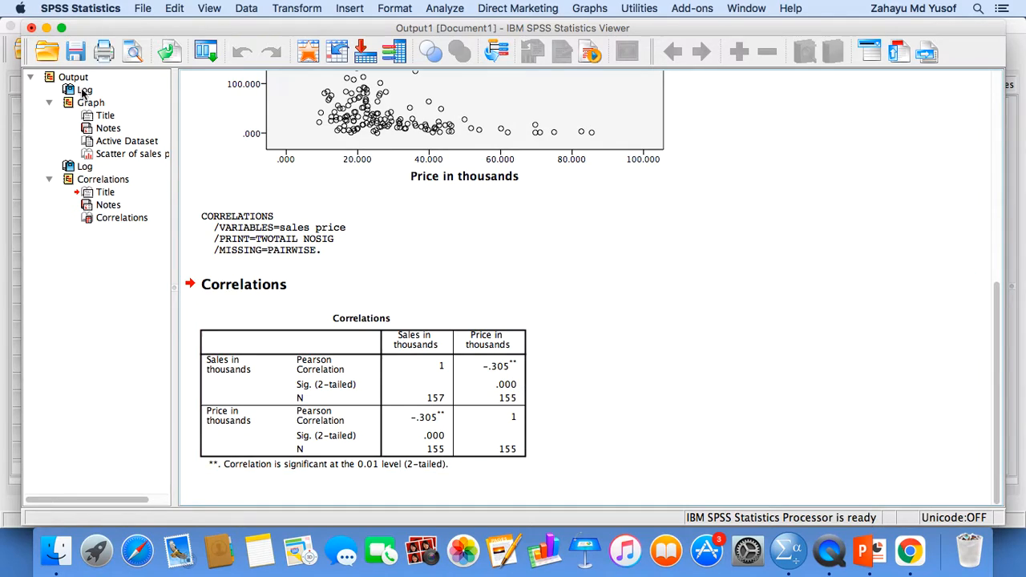
click(47, 28)
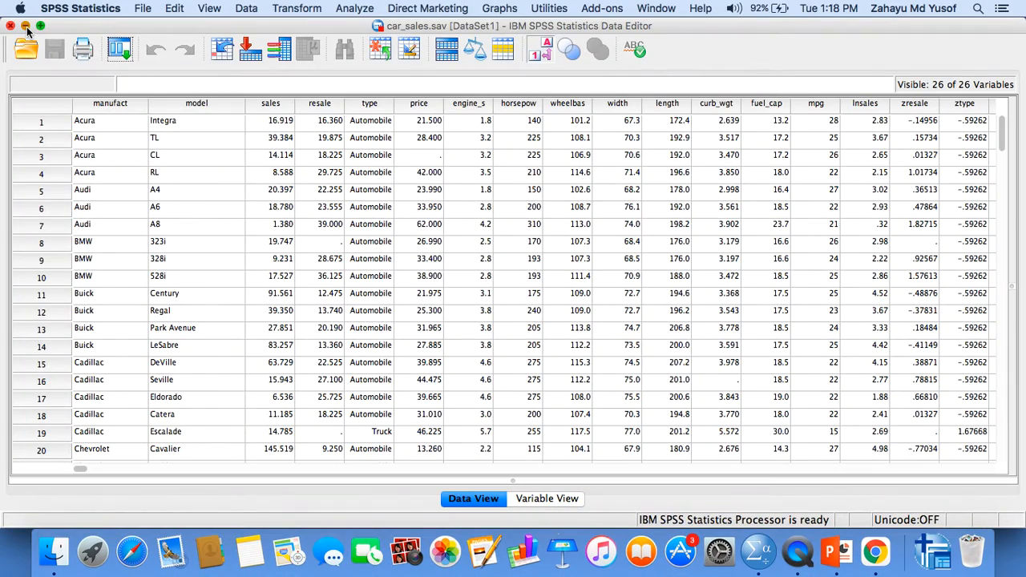
click(27, 27)
click(104, 289)
click(104, 289)
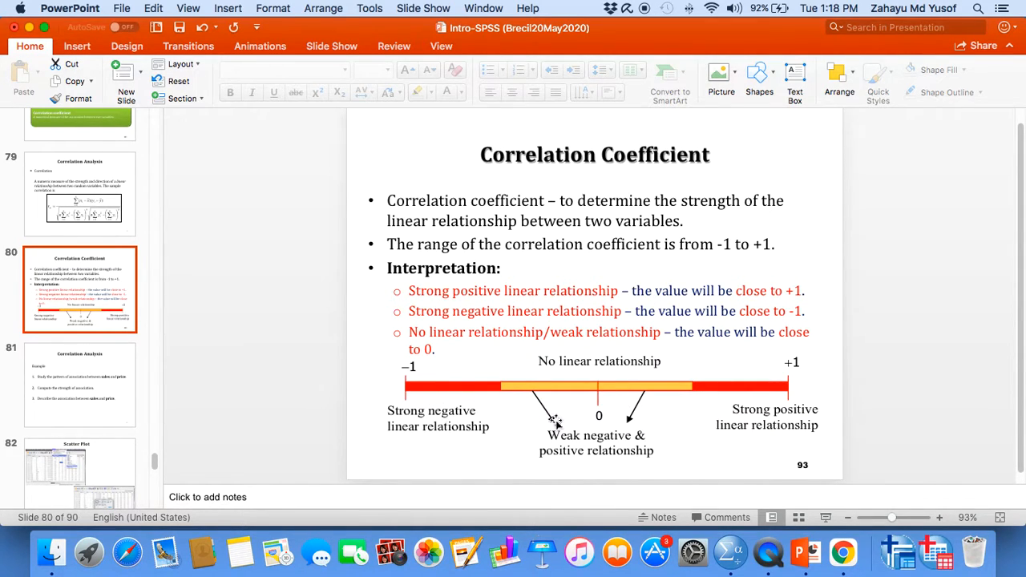
Switch back to the car_sales data in SPSS and reopen the Bivariate Correlations settings for sales and price.
click(910, 538)
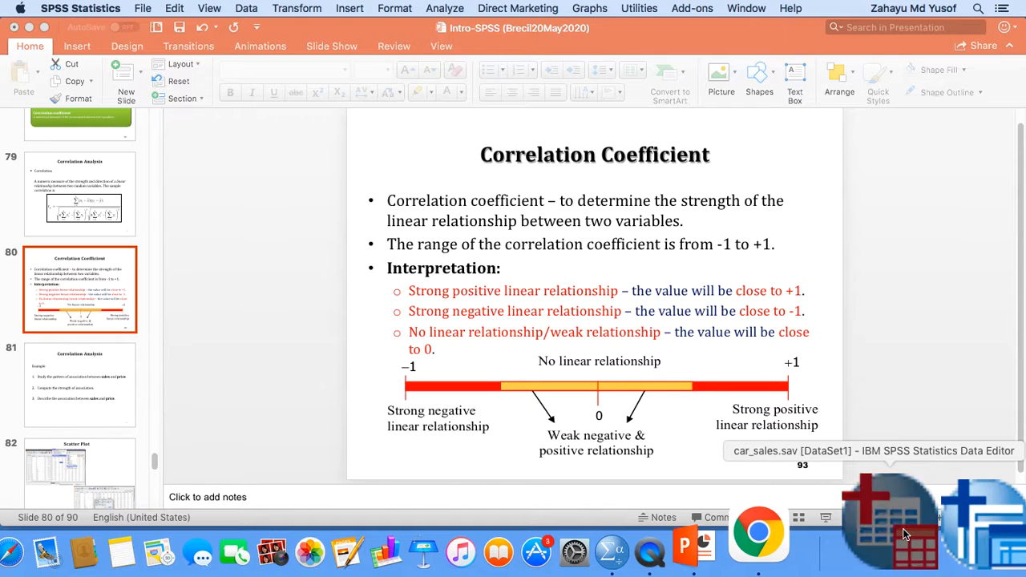
click(903, 534)
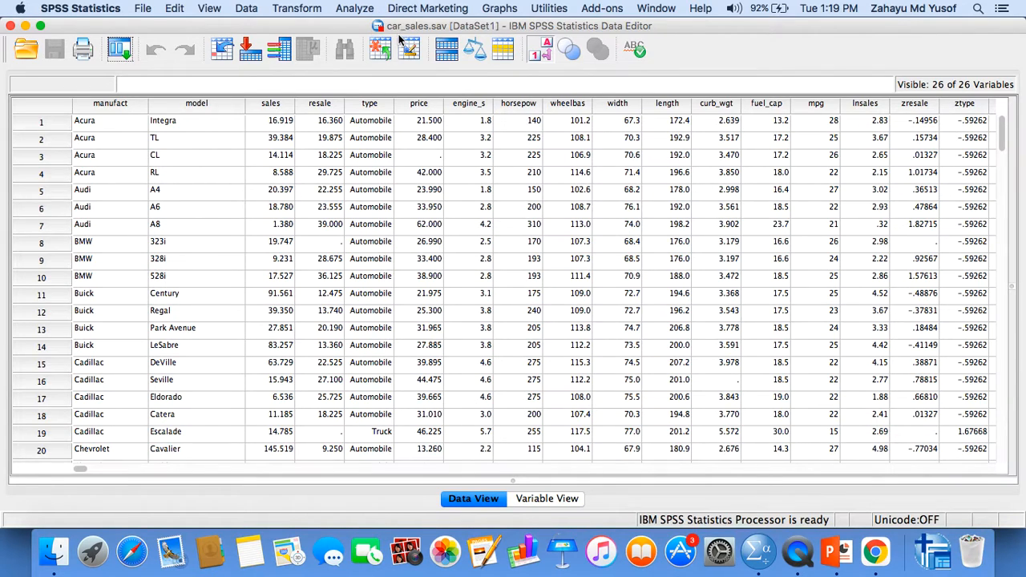
click(364, 10)
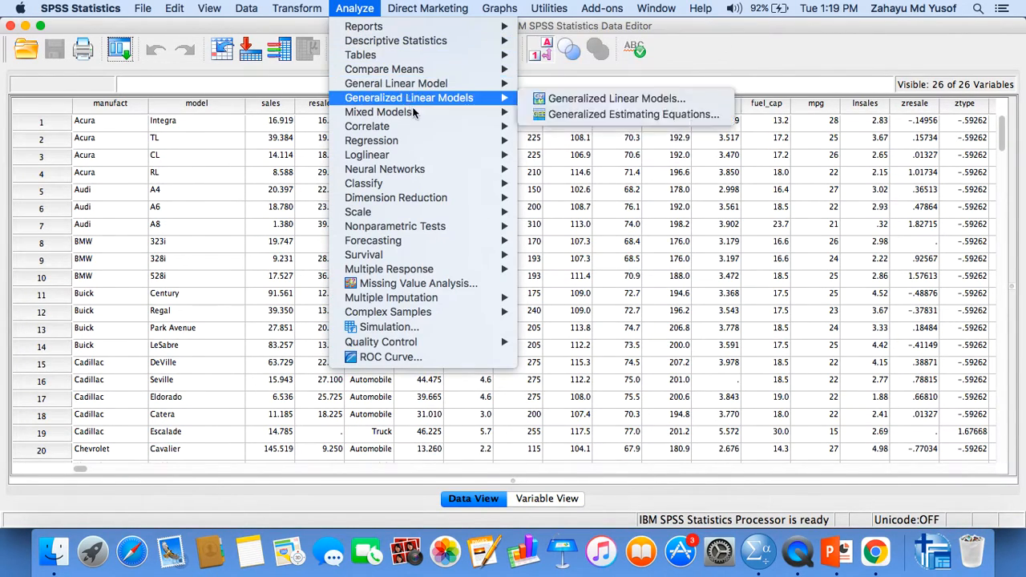
mouse_move(437, 126)
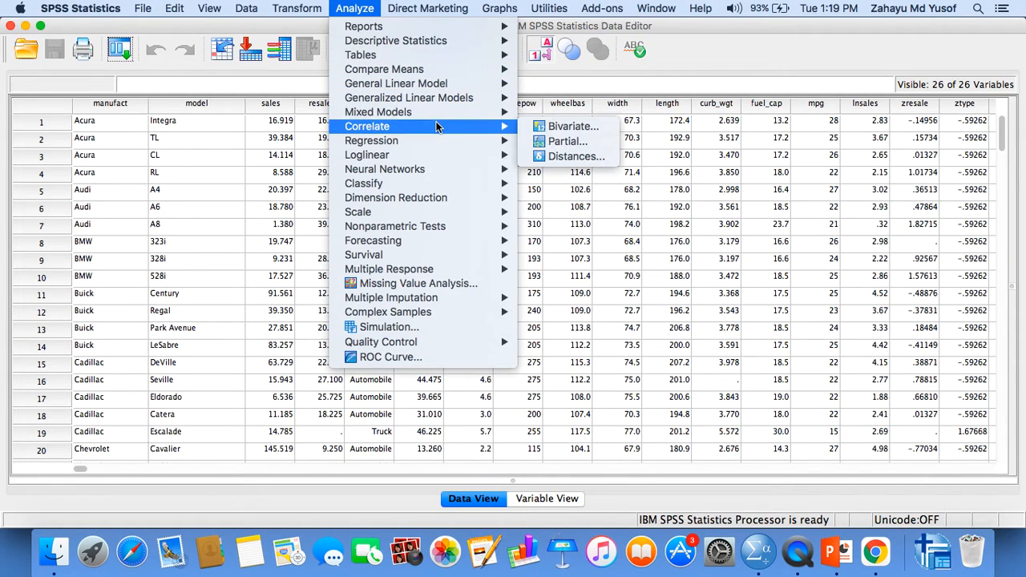
click(537, 131)
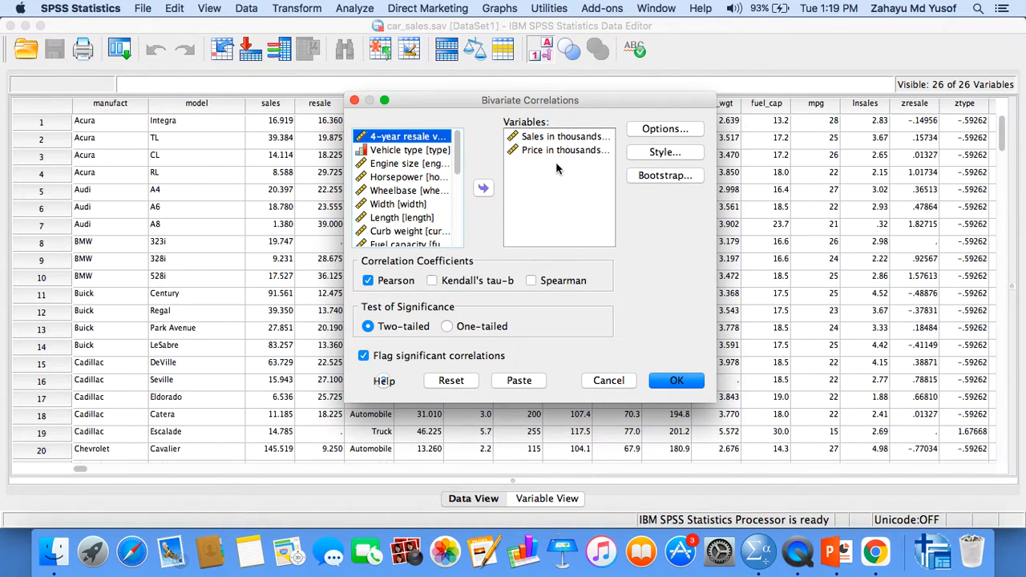
Replace the Pearson coefficient with Kendall's tau-b and Spearman, and run the correlation.
click(368, 280)
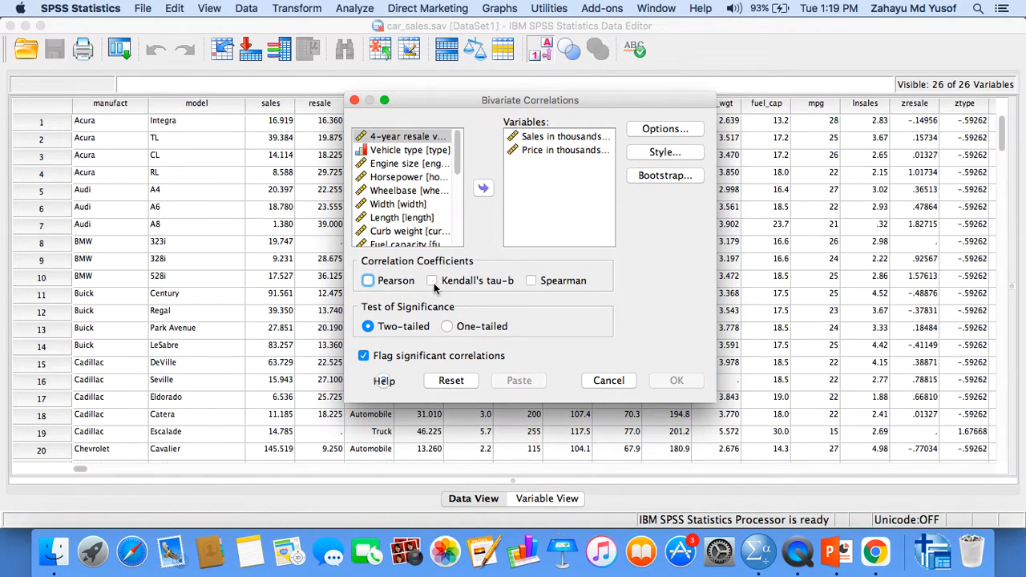
click(432, 281)
click(530, 280)
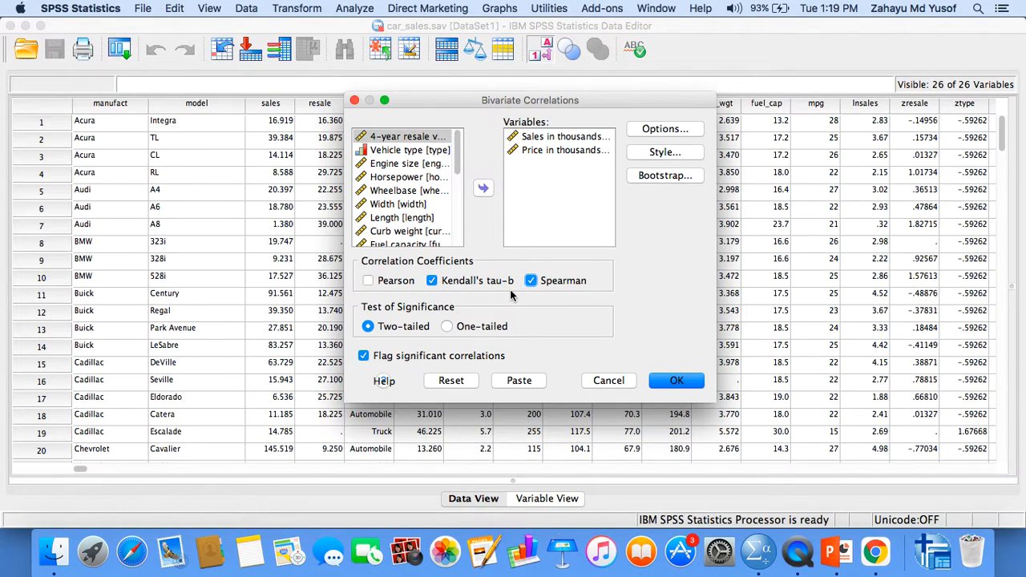
click(684, 383)
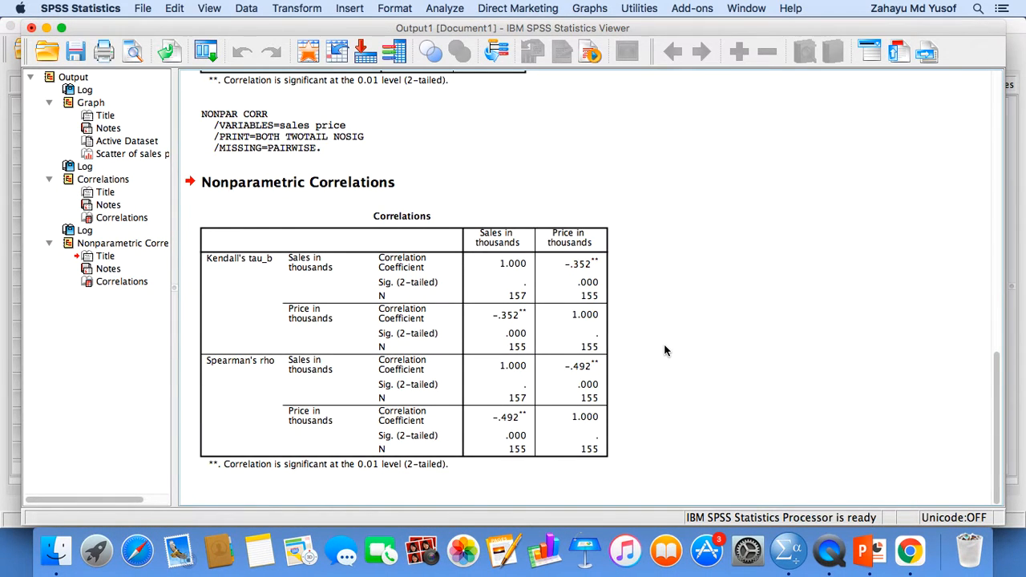
Examine the Kendall's tau-b and Spearman's rho coefficients and significance values in the Nonparametric Correlations table.
click(593, 336)
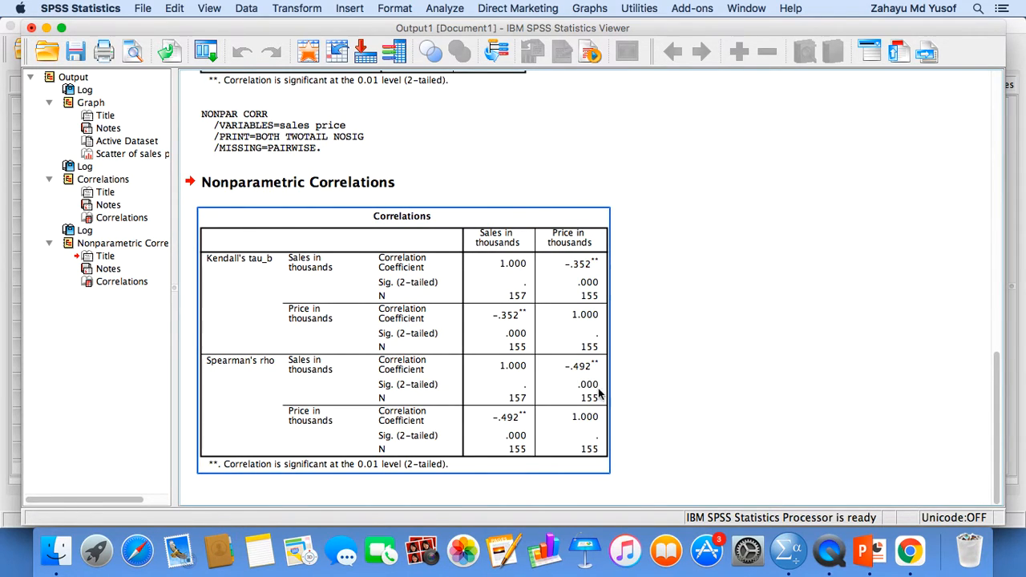
click(629, 273)
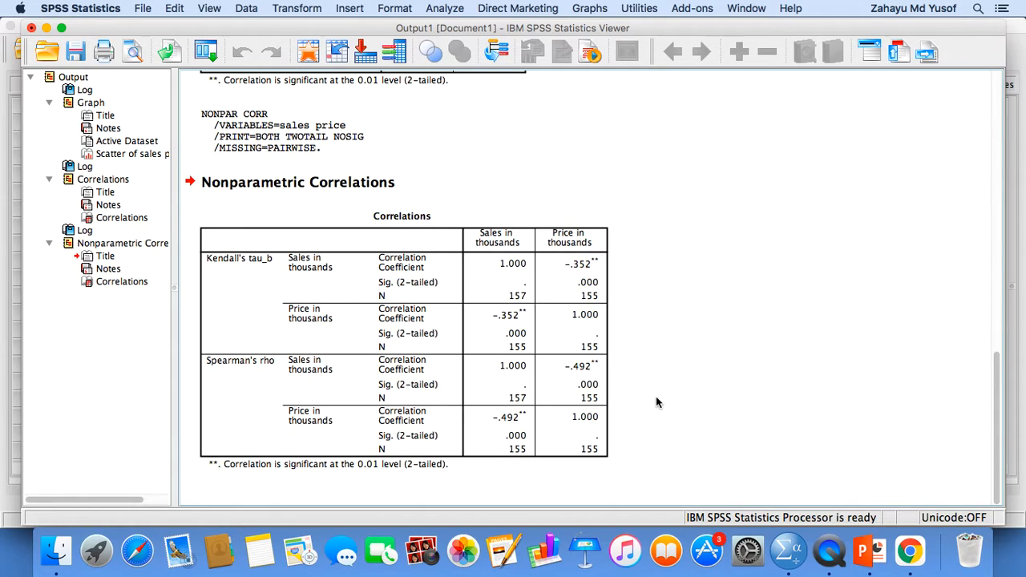
click(605, 368)
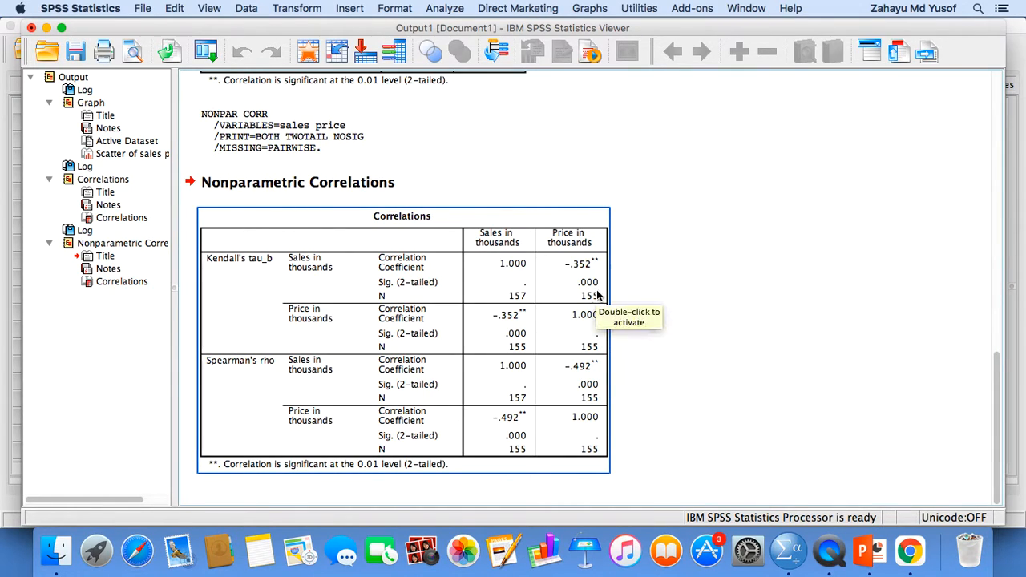
click(675, 309)
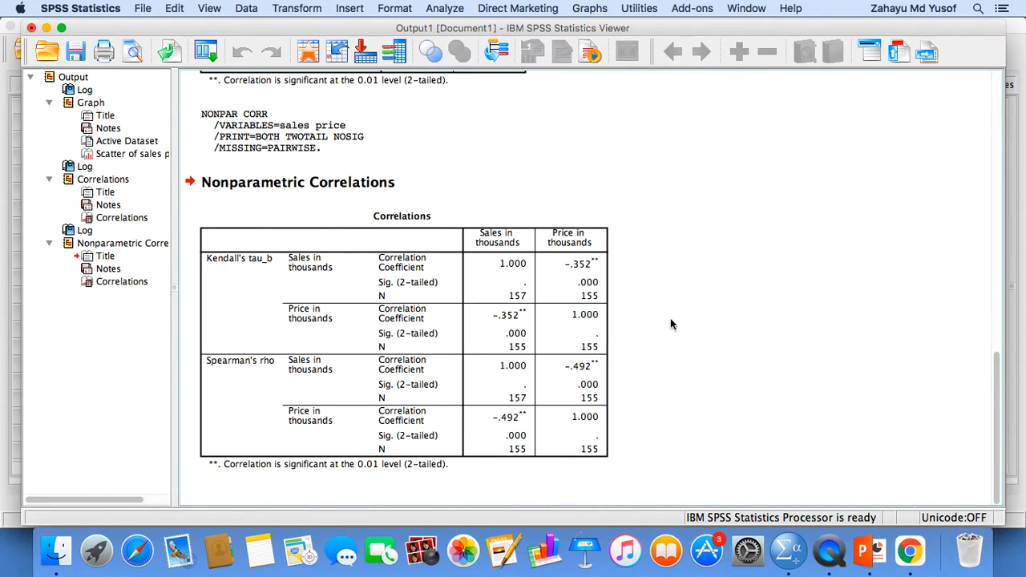